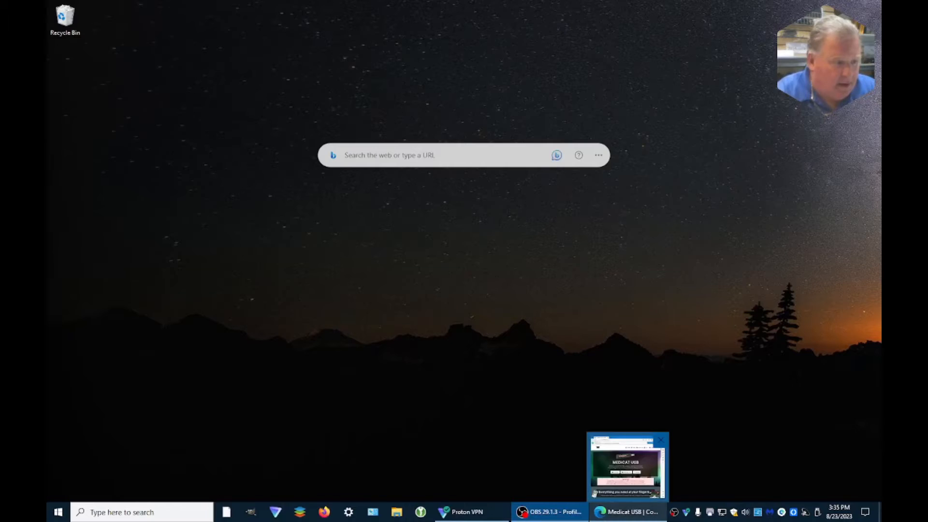
Switch to Microsoft Edge and download the Windows installer from the Installer section of the Medicat USB page
left_click(620, 513)
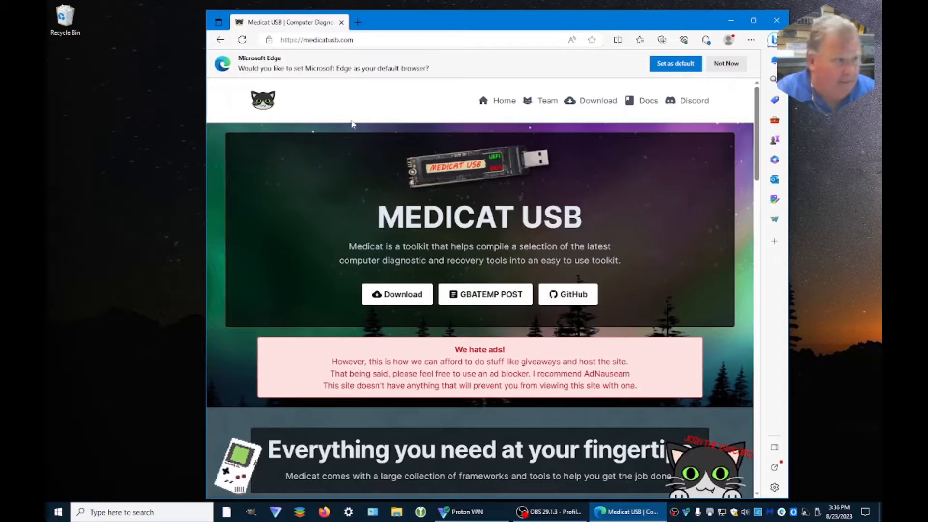
scroll(574, 258, "down", 5)
scroll(574, 258, "down", 12)
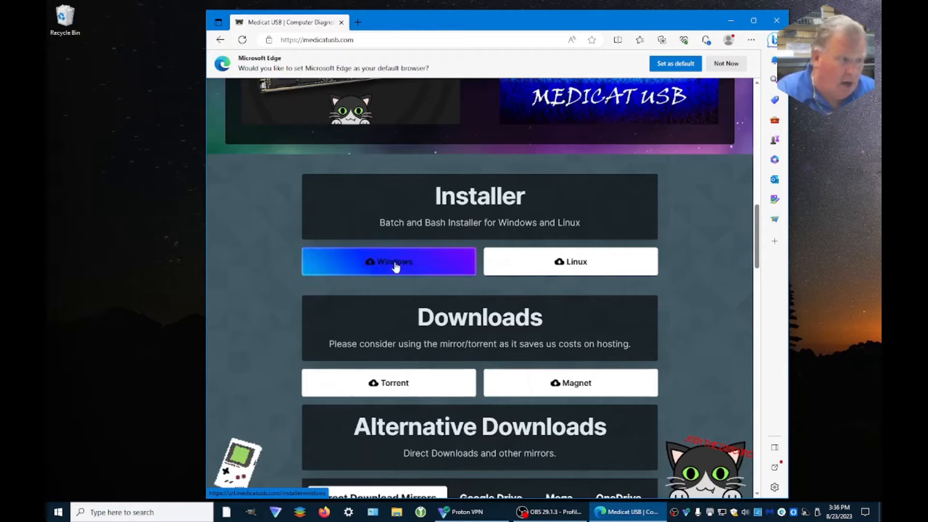
left_click(396, 266)
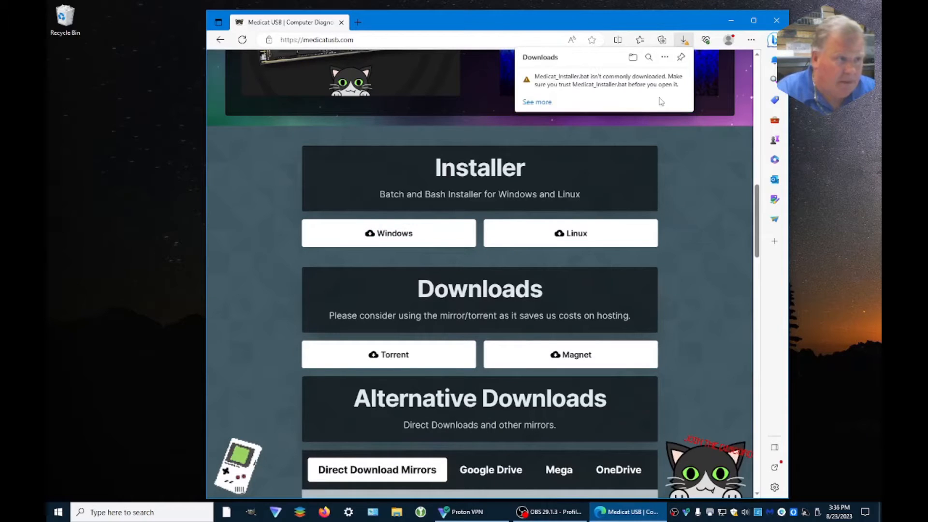
Keep the flagged Medicat_Installer.bat download despite the browser's trust warning
mouse_move(651, 83)
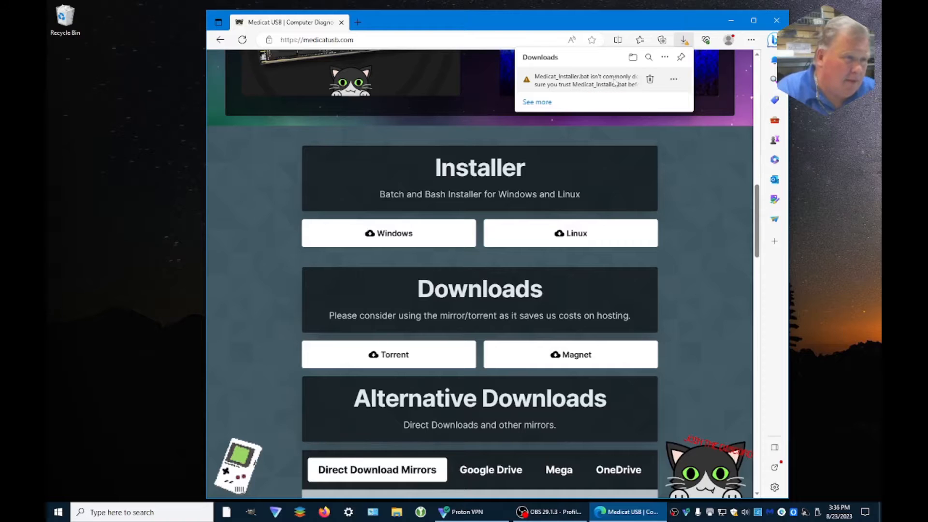
left_click(673, 80)
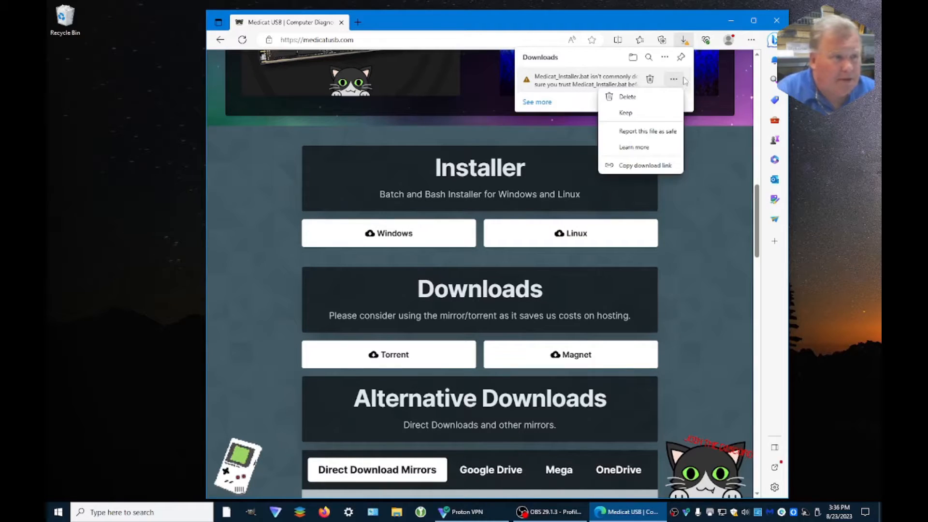
left_click(654, 115)
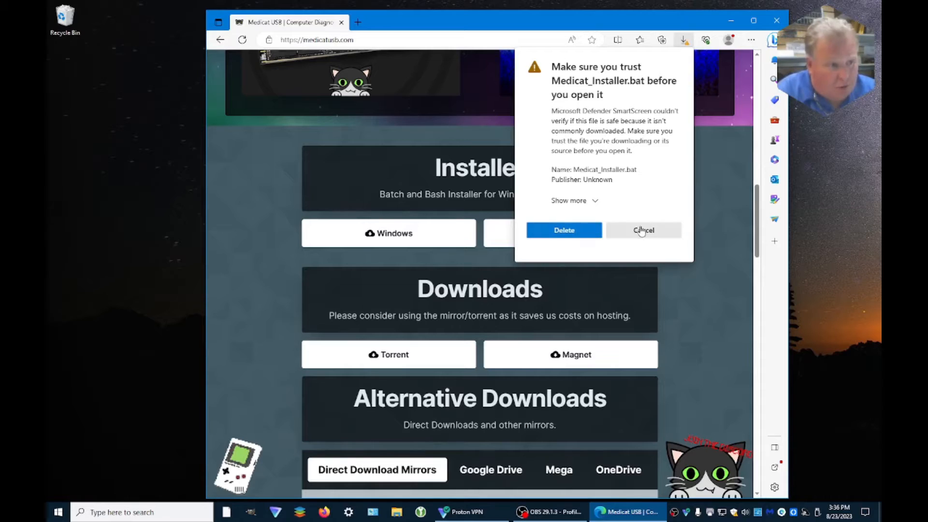
left_click(596, 201)
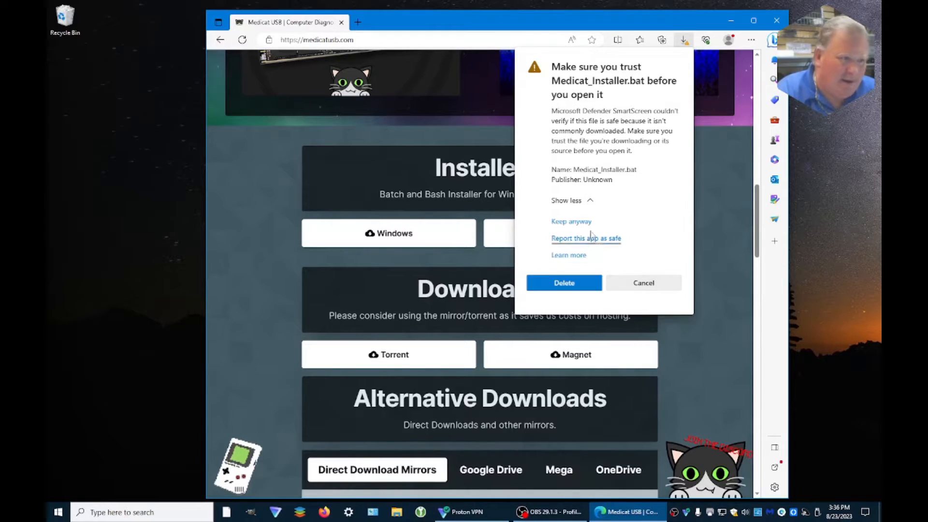
left_click(567, 222)
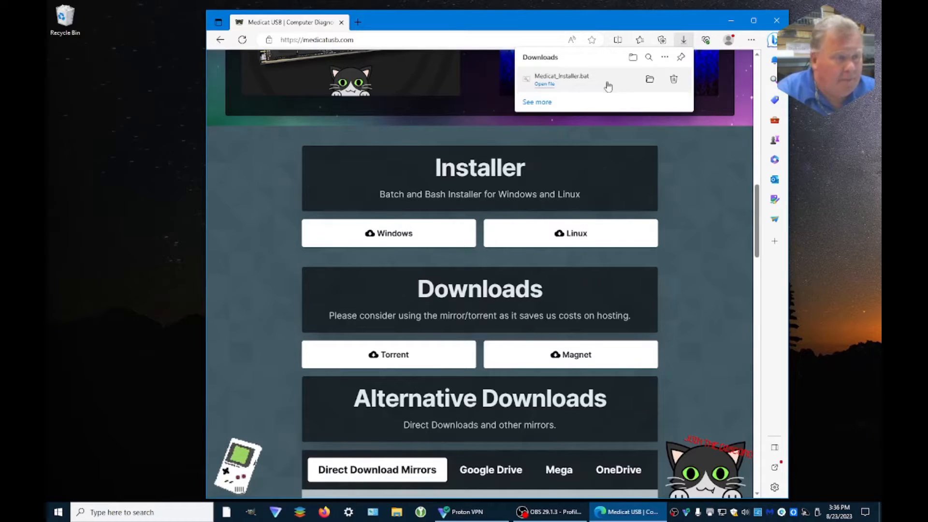
Show Medicat_Installer.bat in its download folder and run it with administrator rights, overriding the SmartScreen block
left_click(650, 79)
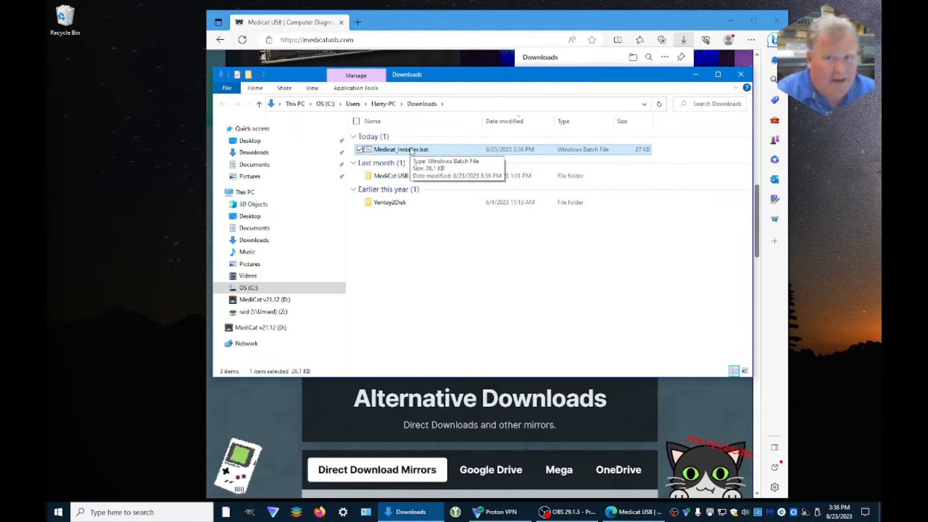
double_click(390, 151)
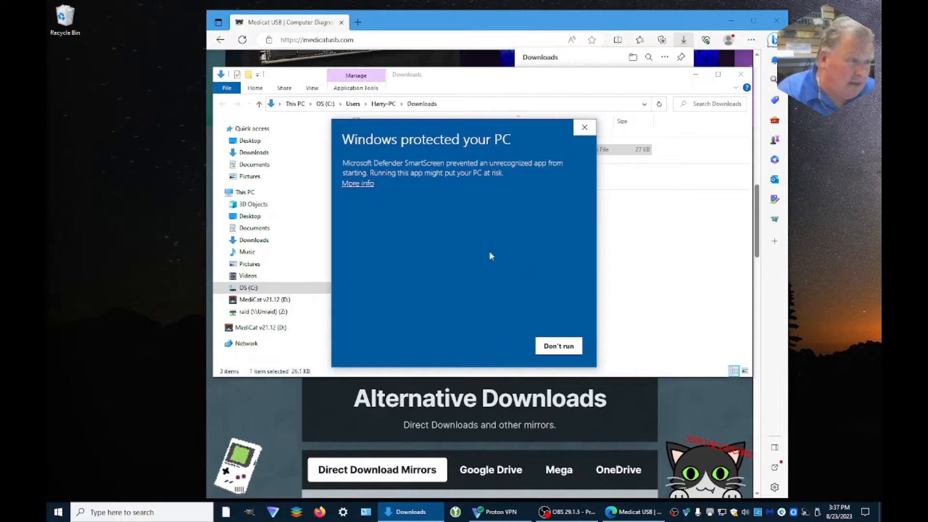
left_click(364, 183)
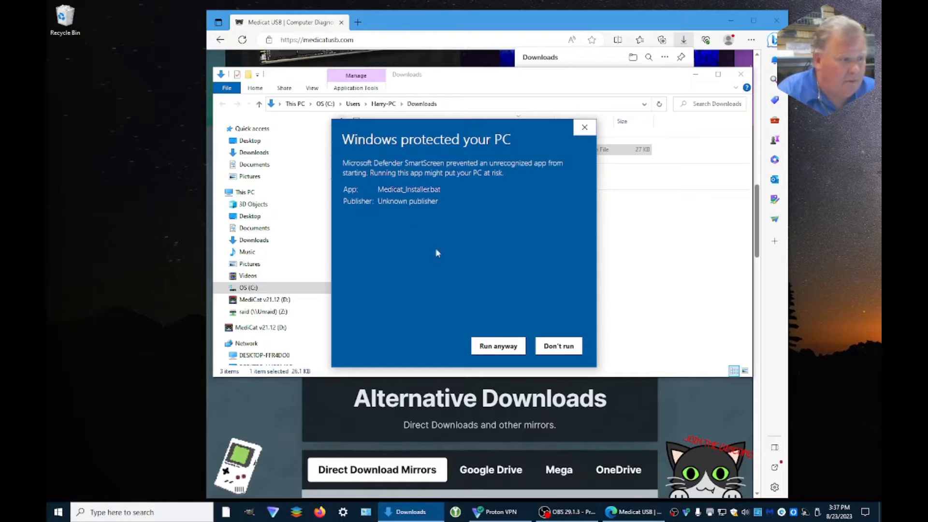
left_click(493, 346)
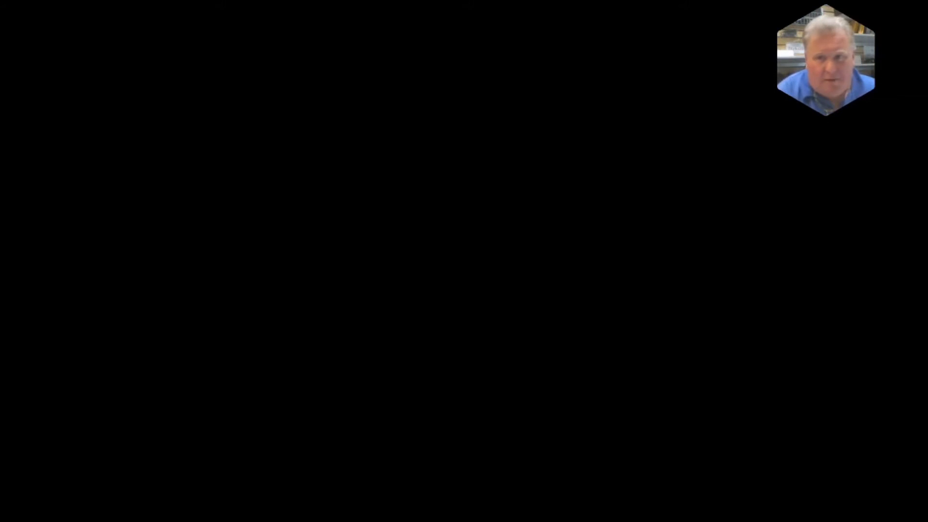
left_click(429, 316)
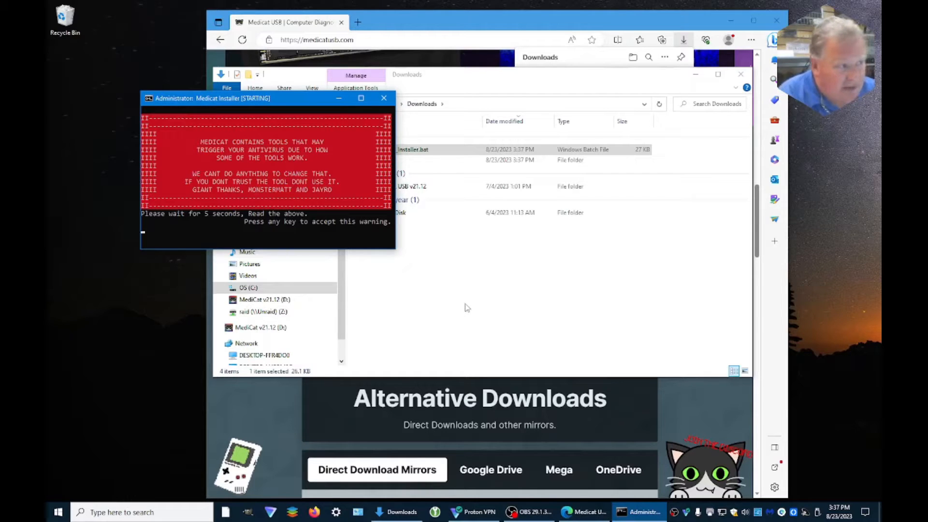
Accept the installer's antivirus warning and continue past the MIT License text
key("Return")
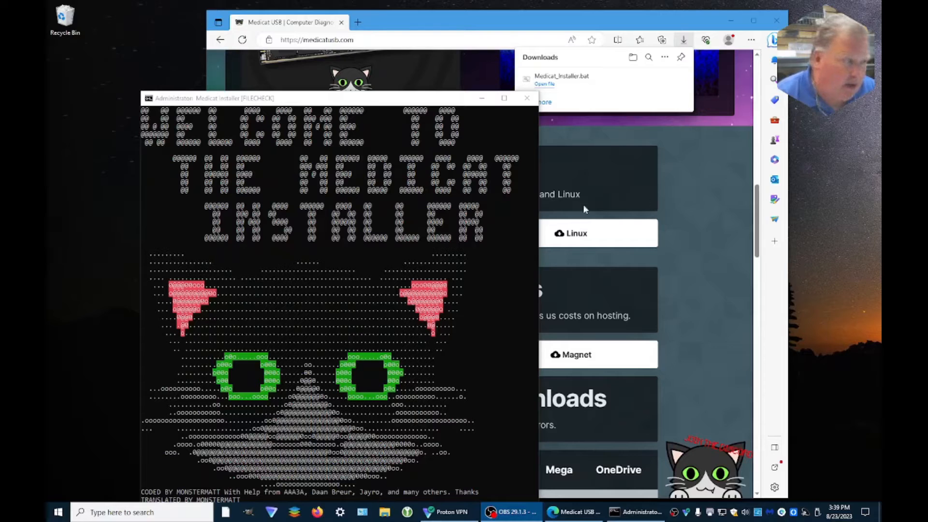
left_click(369, 332)
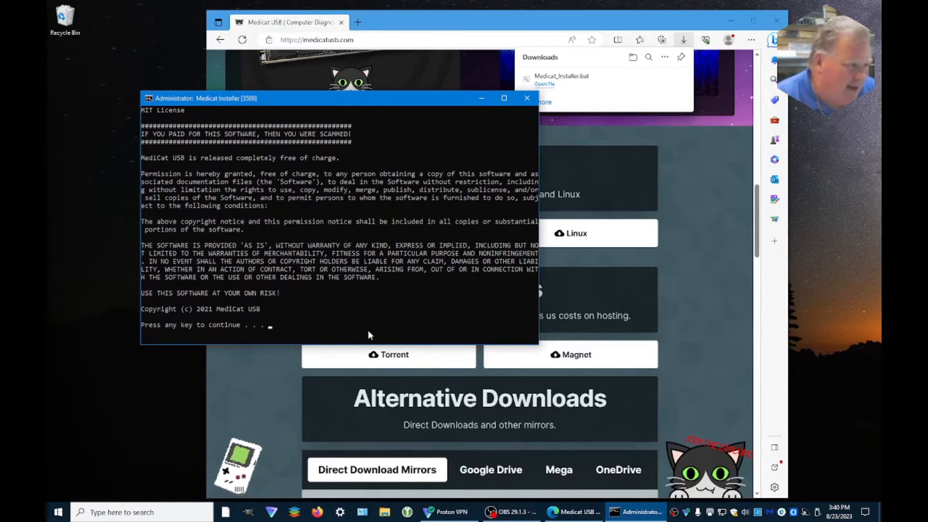
key("Return")
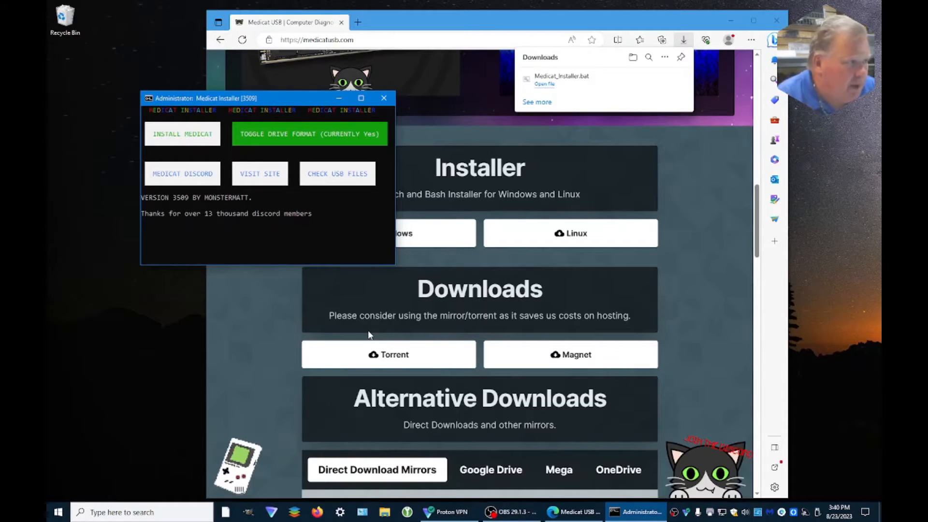
Start installing Medicat to USB Drive (D:), confirming the drive letter and enabling GPT and Secure Boot
left_click(178, 137)
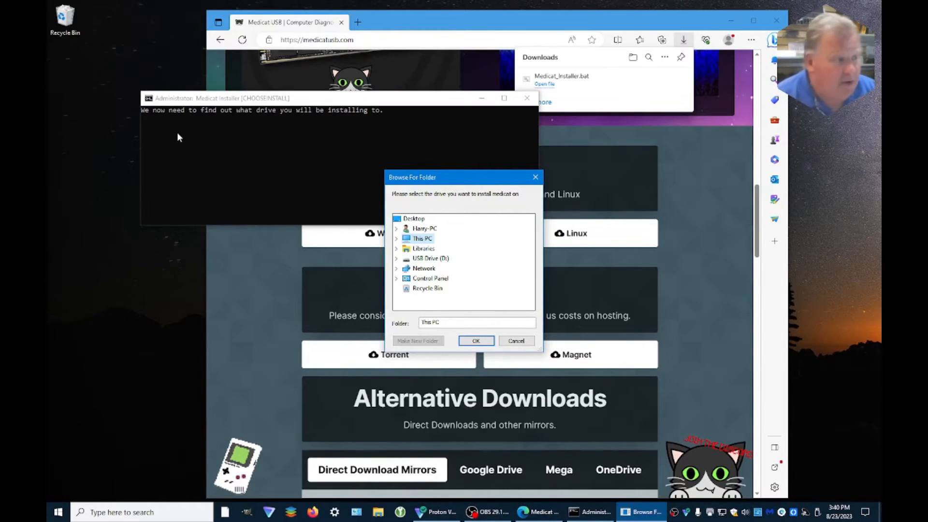
left_click(430, 259)
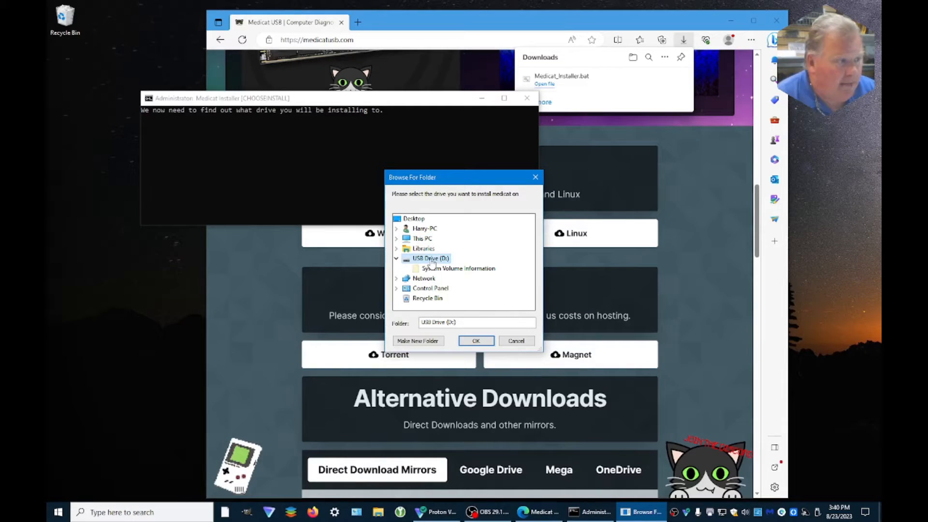
left_click(476, 342)
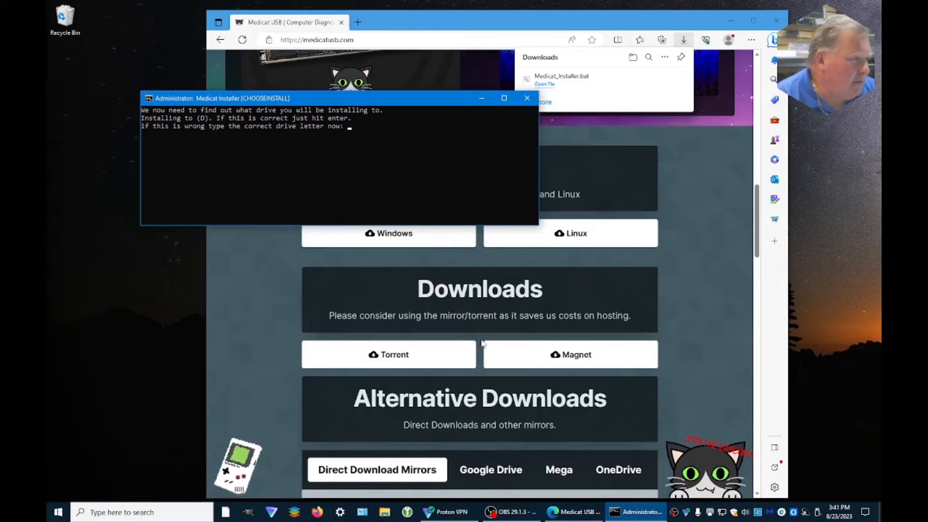
key("Return")
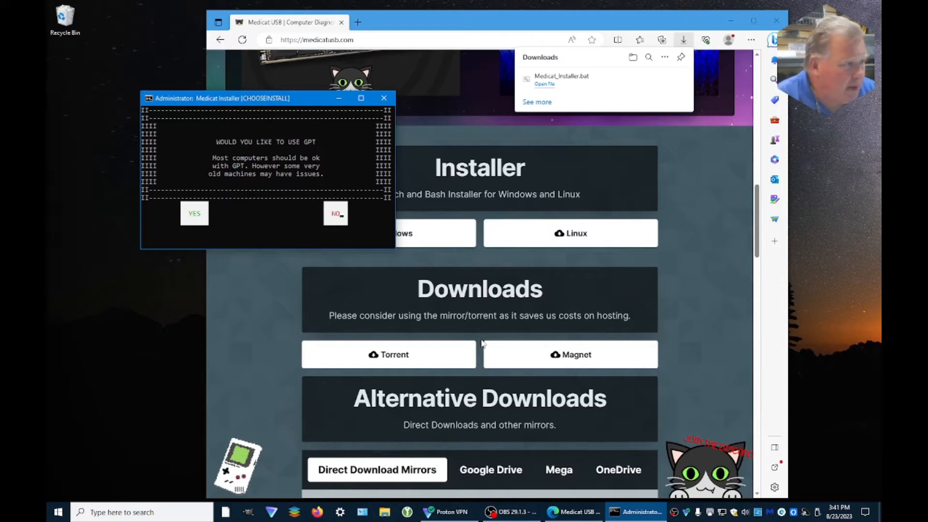
left_click(195, 214)
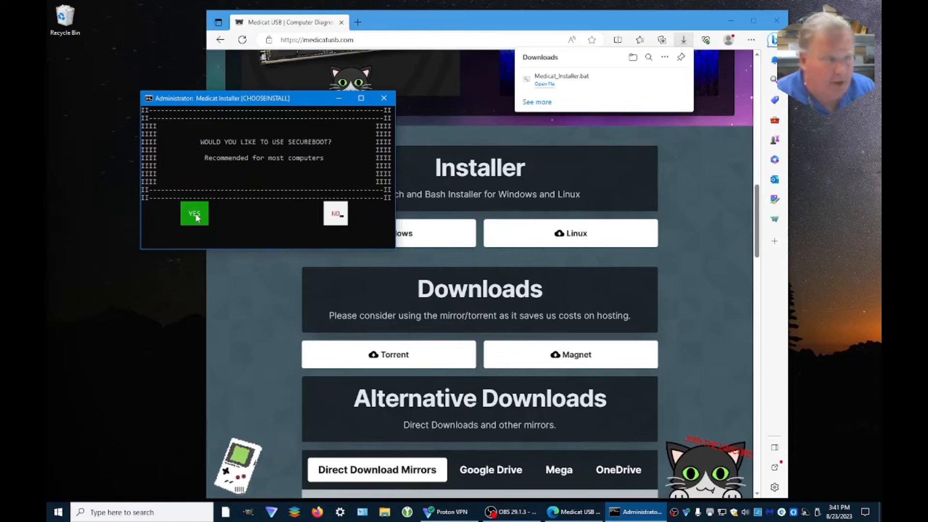
left_click(195, 214)
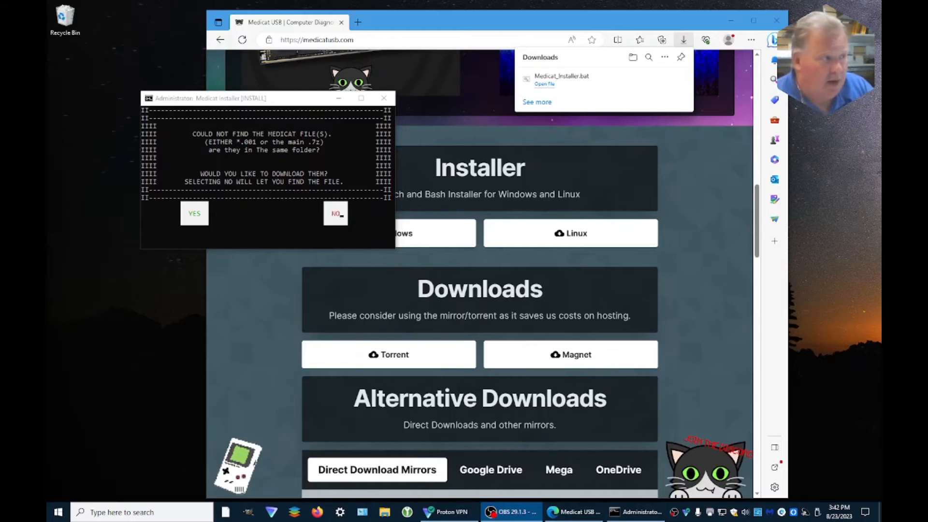
Decline downloading the Medicat files and supply the MediCat.USB.v21.12.7z archive from the MediCat USB v21.12 folder in Downloads
left_click(337, 217)
left_click(337, 217)
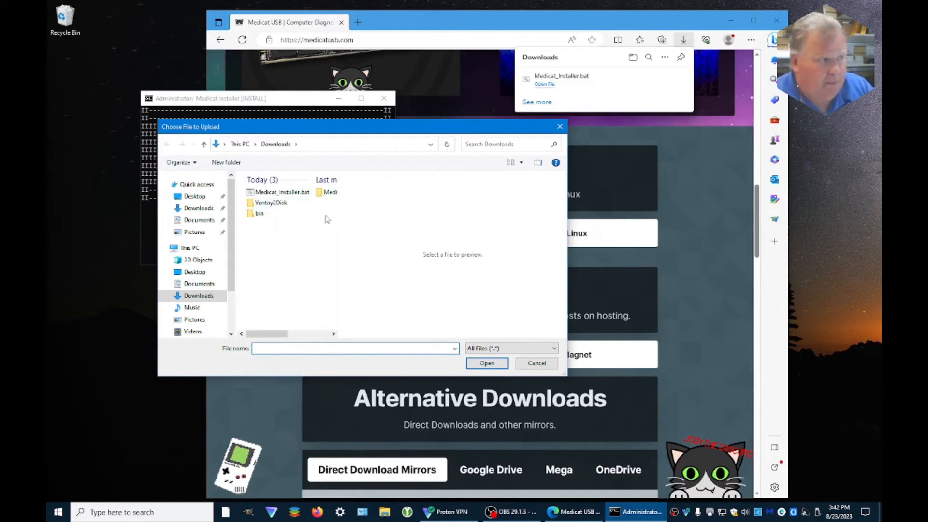
left_click(331, 195)
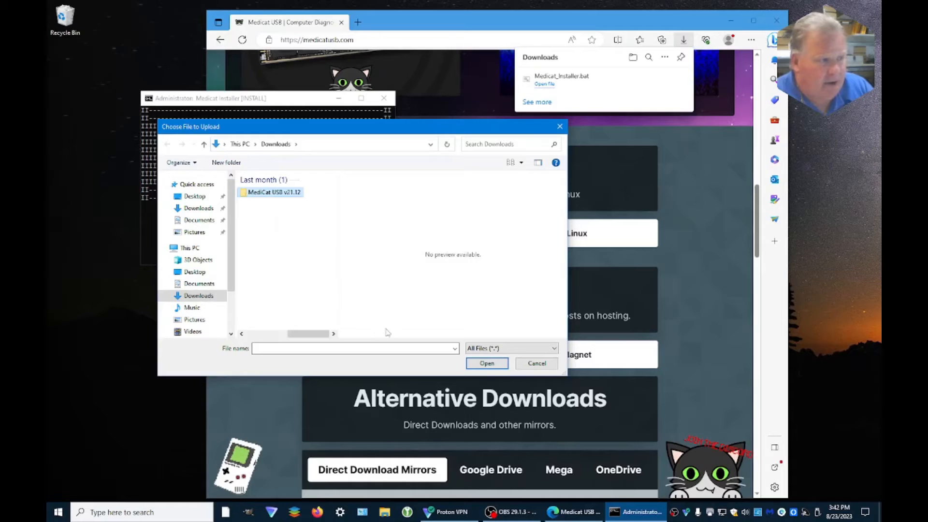
left_click(489, 364)
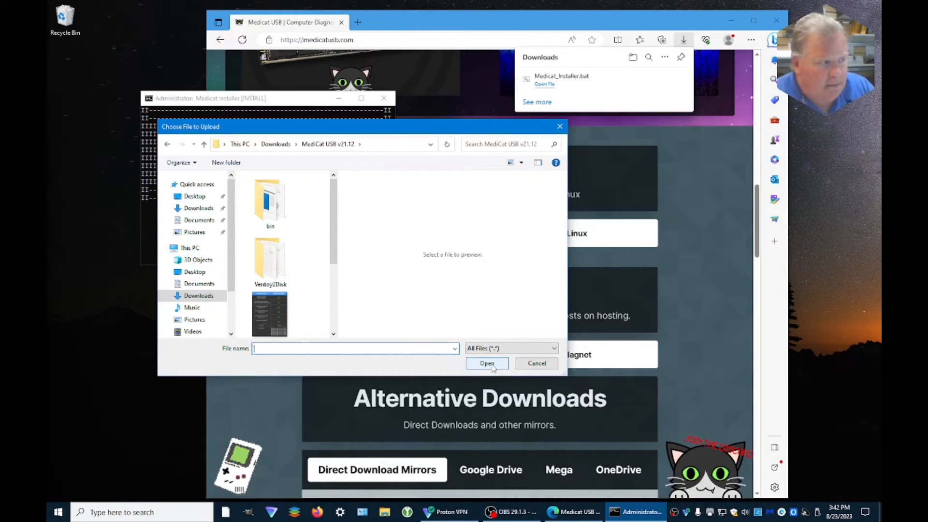
left_click_drag(331, 217, 334, 290)
left_click(275, 235)
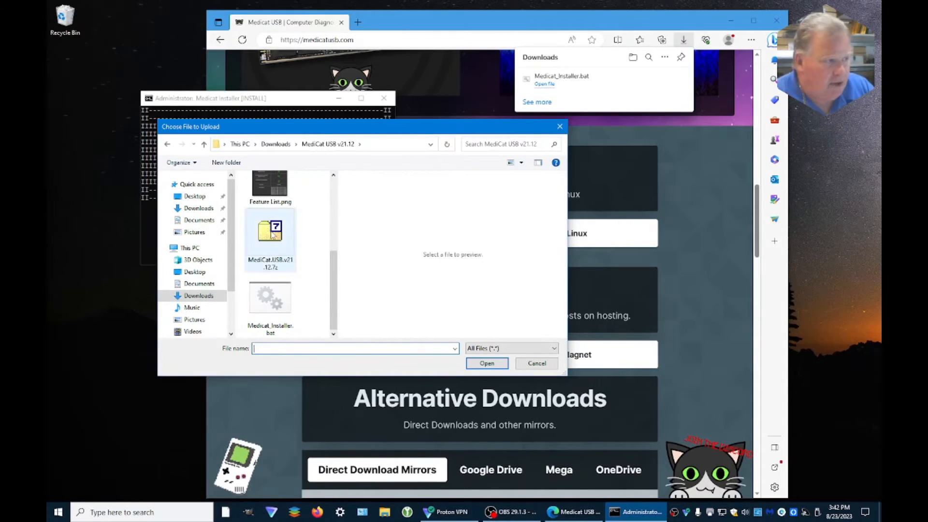
left_click(487, 363)
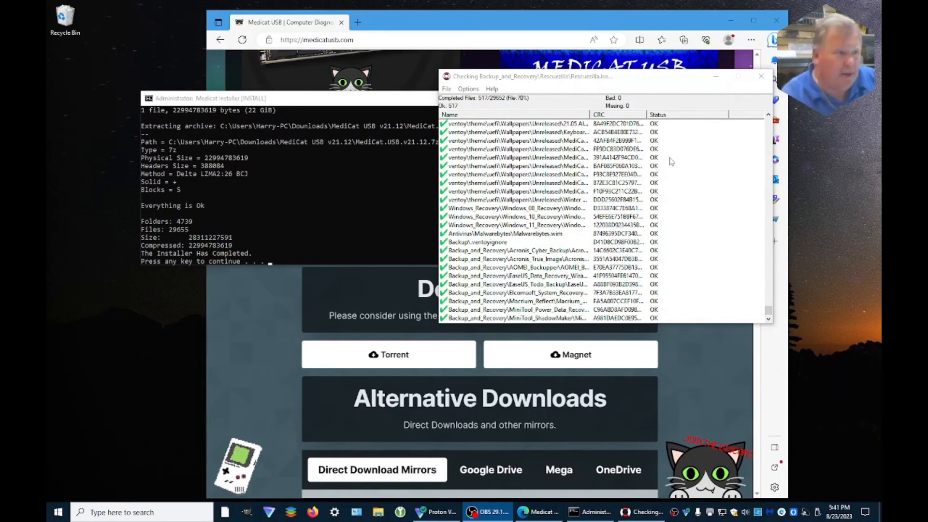
Close the file checksum verification window and exit the completed Medicat installer
left_click(761, 76)
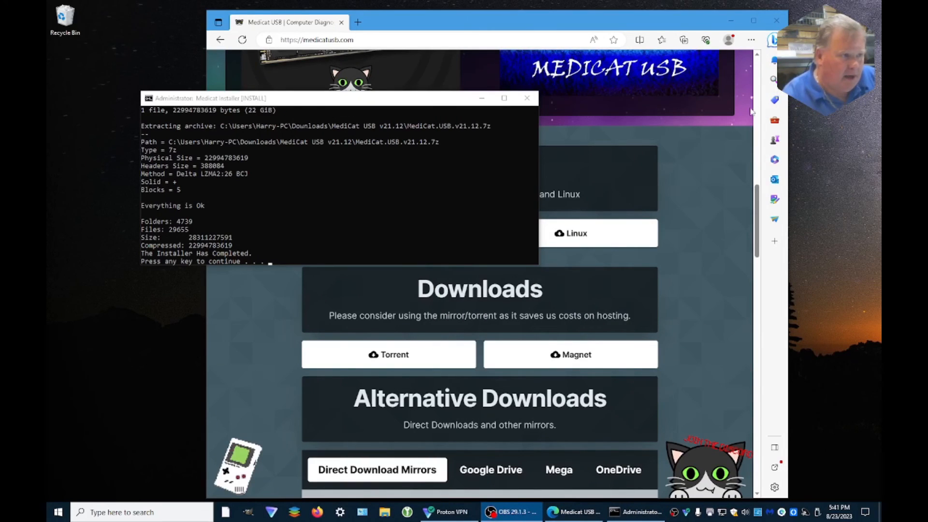
left_click(380, 203)
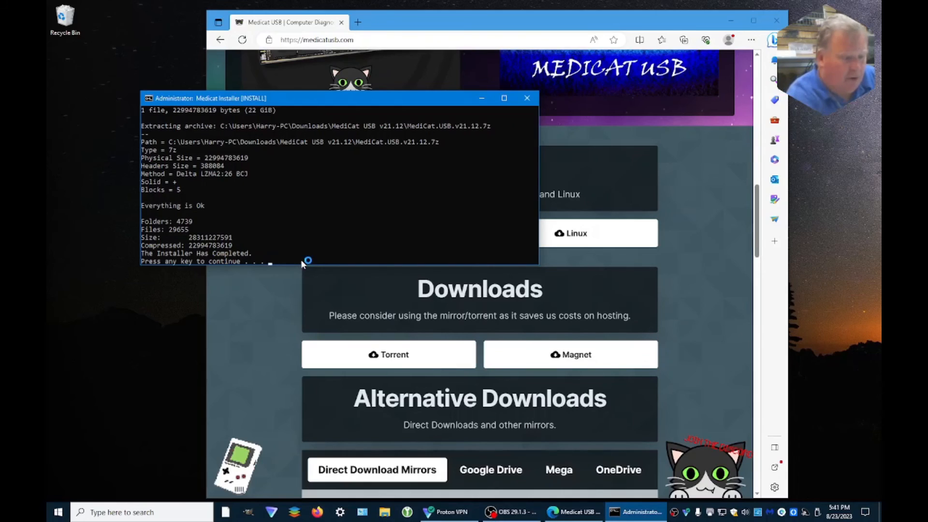
key("Return")
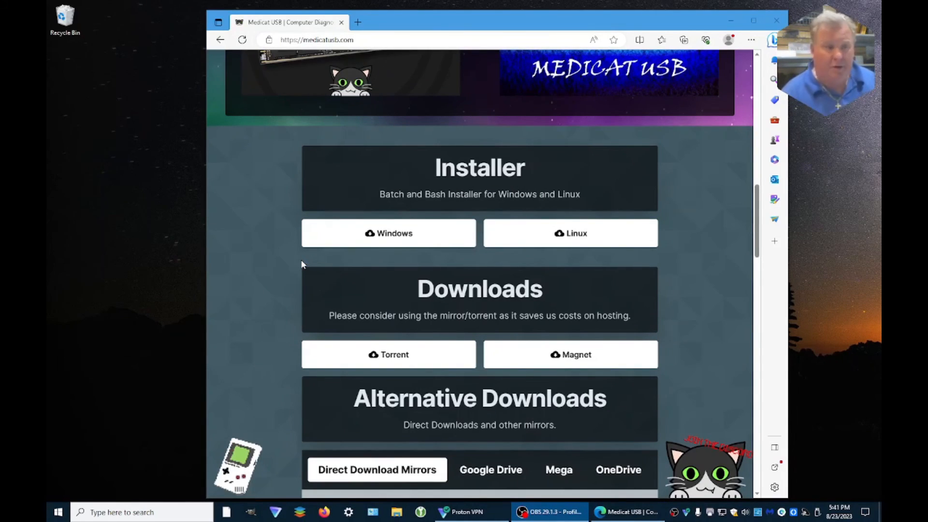
Open the Medicat (D:) drive in File Explorer and launch Start.exe
left_click(397, 513)
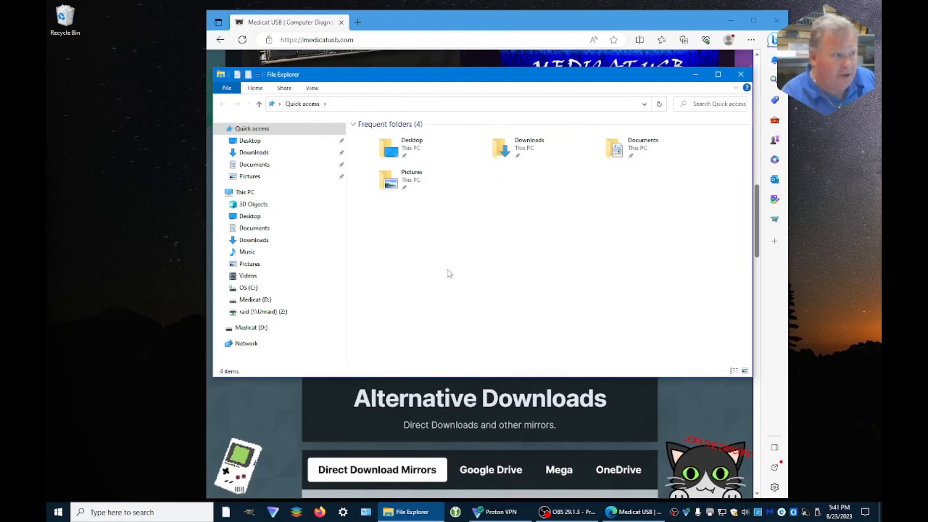
left_click(246, 328)
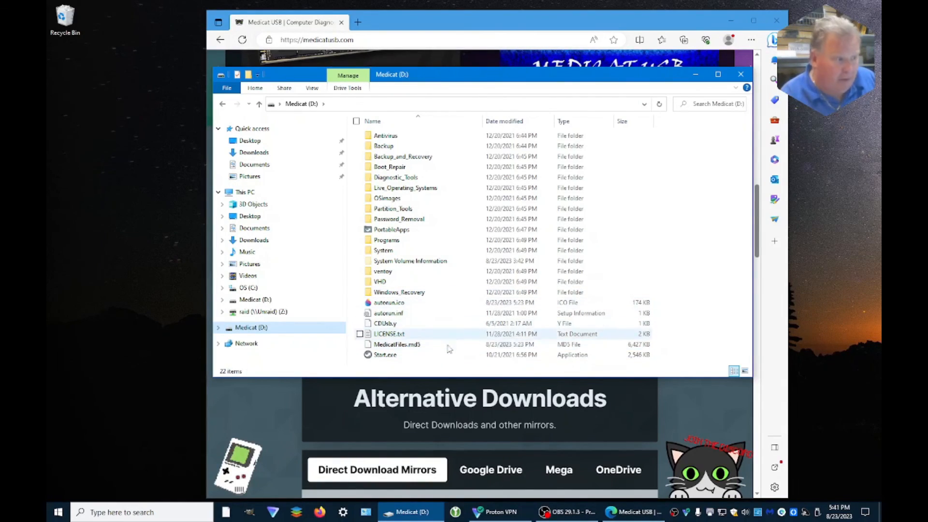
double_click(385, 355)
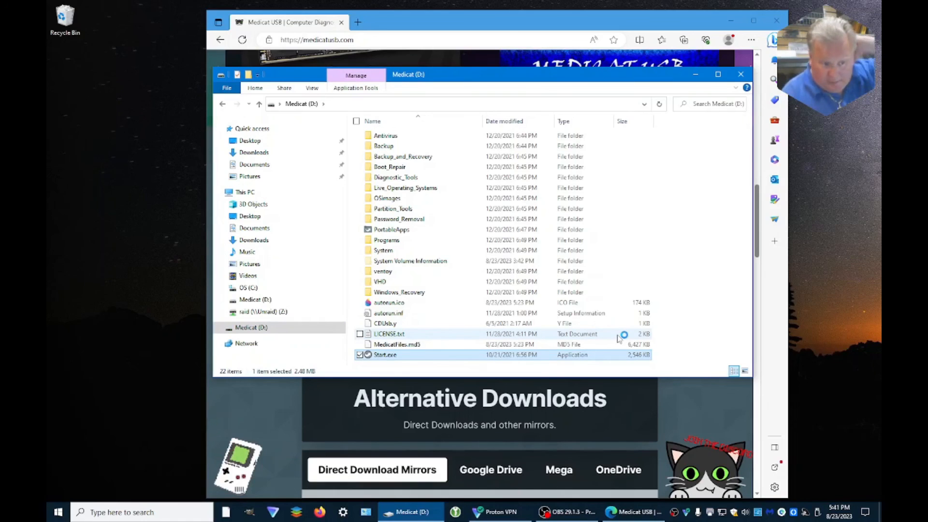